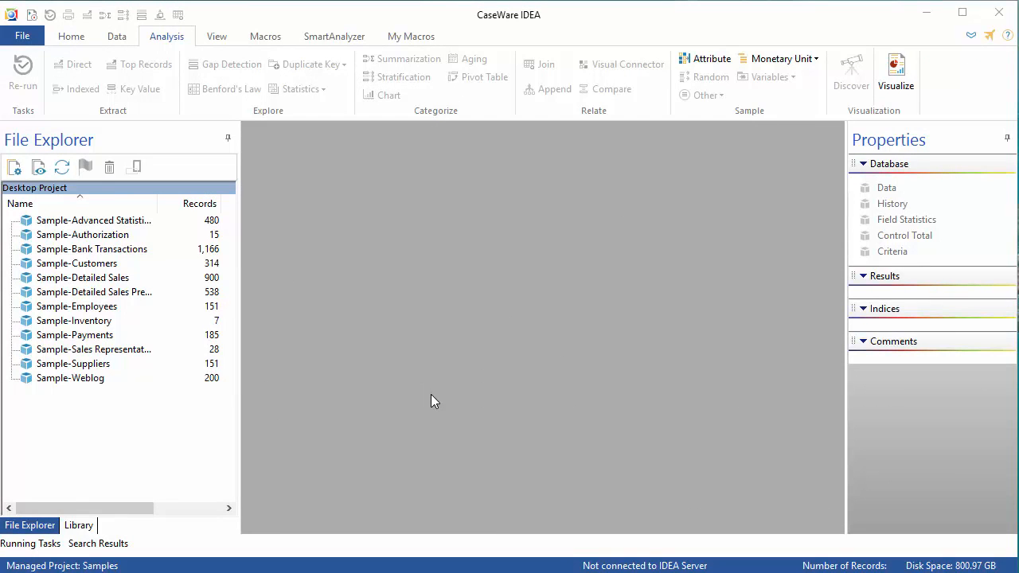
Open the Sample-Suppliers and Sample-Employees databases.
double_click(96, 365)
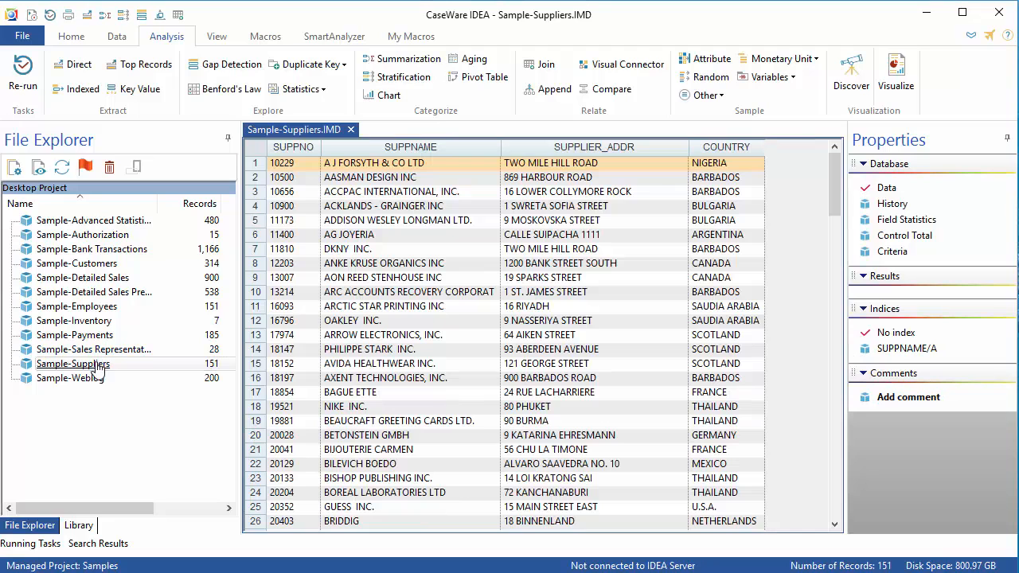
left_click(105, 310)
double_click(105, 310)
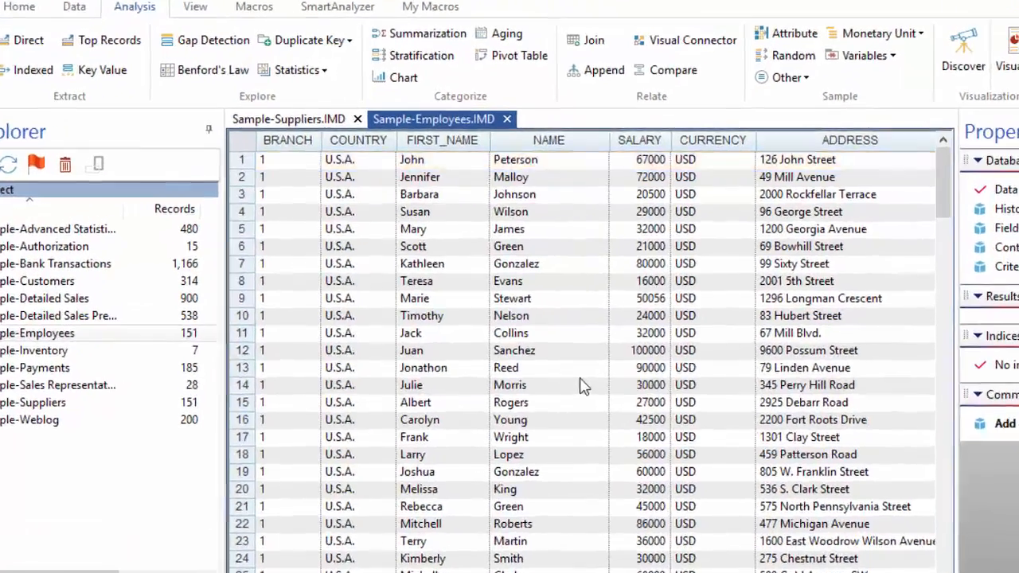
Add a virtual character field named TABLE NAME with length 20 to Sample-Employees.
double_click(535, 344)
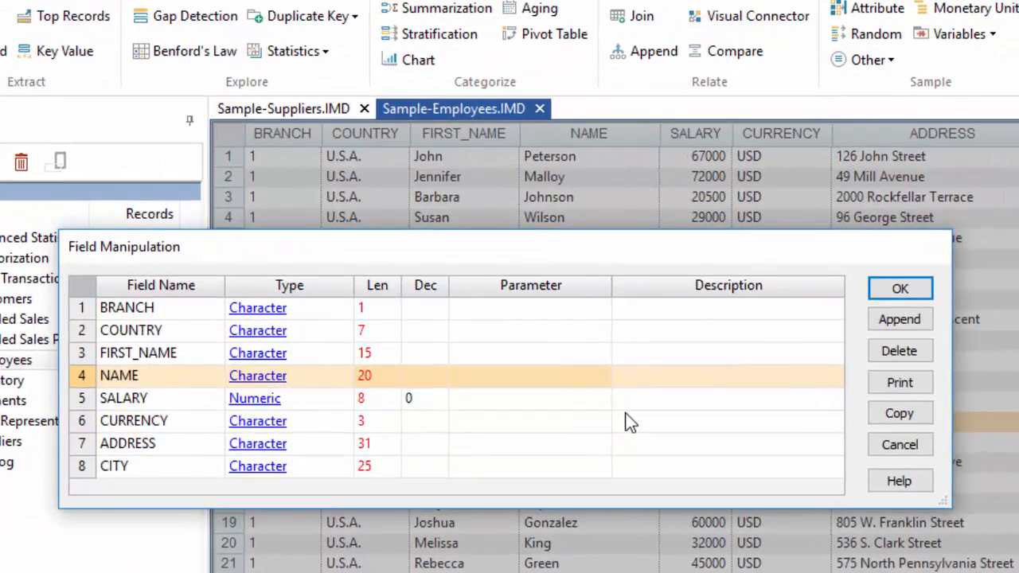
left_click(897, 320)
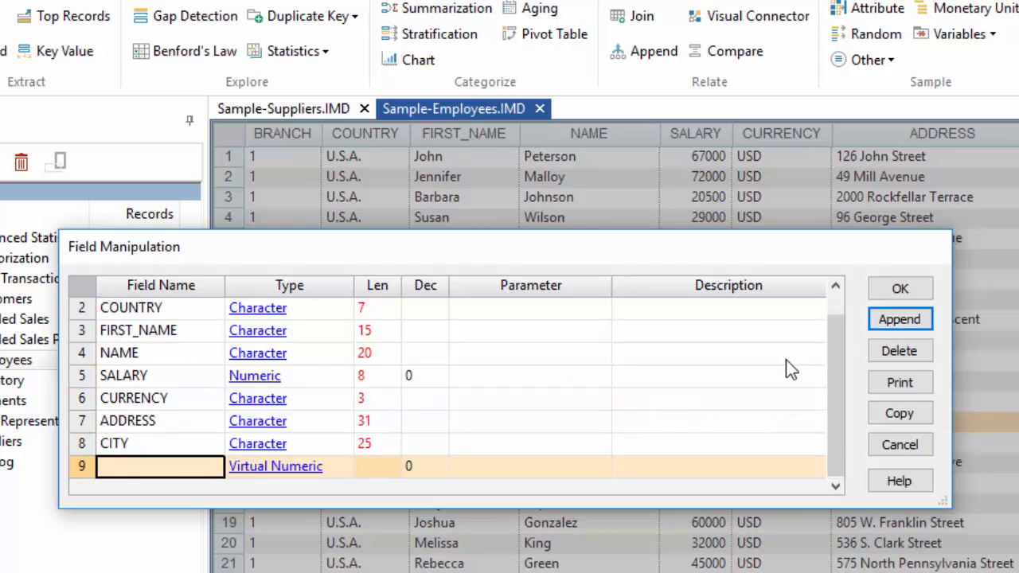
type("TABLE NAME")
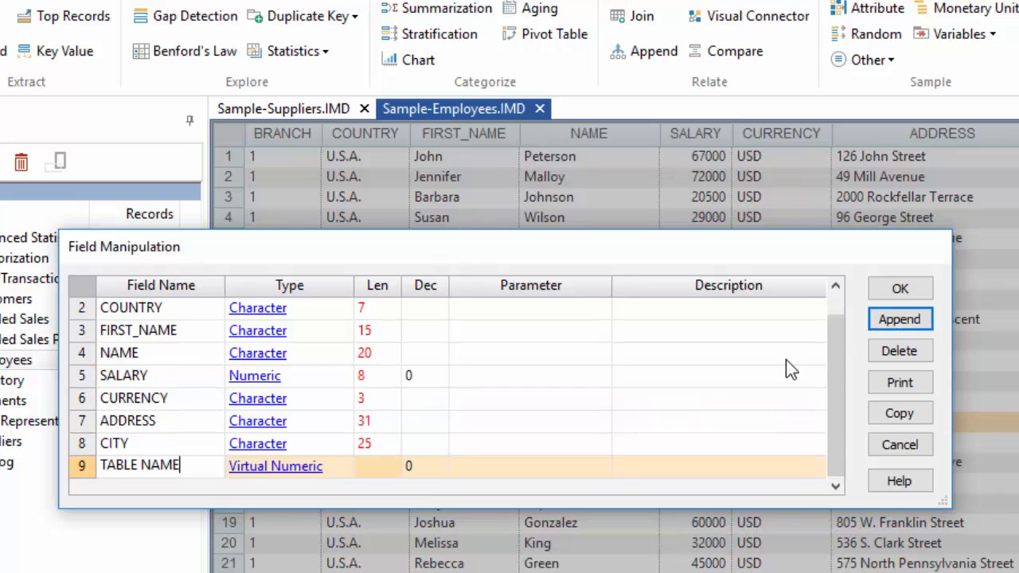
left_click(252, 470)
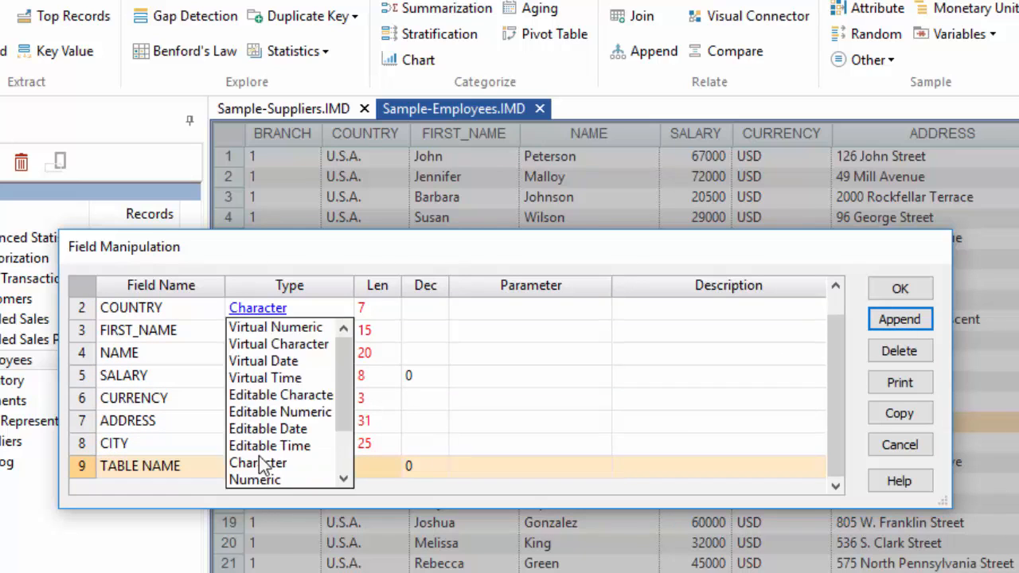
left_click(282, 345)
type("20")
Set the TABLE NAME field's expression to the text "Employees" and confirm the new field.
left_click(580, 475)
left_click(100, 140)
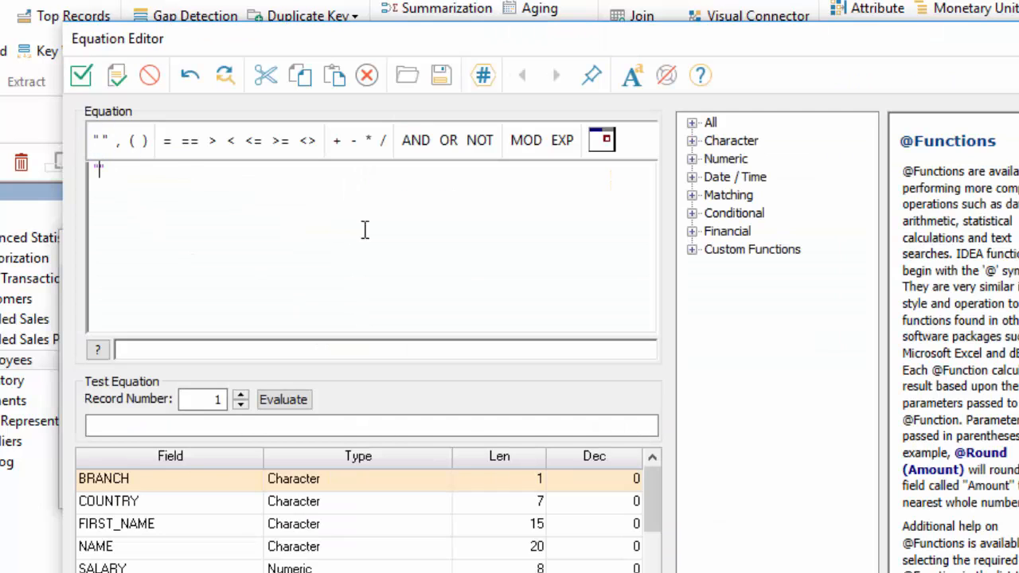
type("Employees")
left_click(80, 75)
left_click(902, 288)
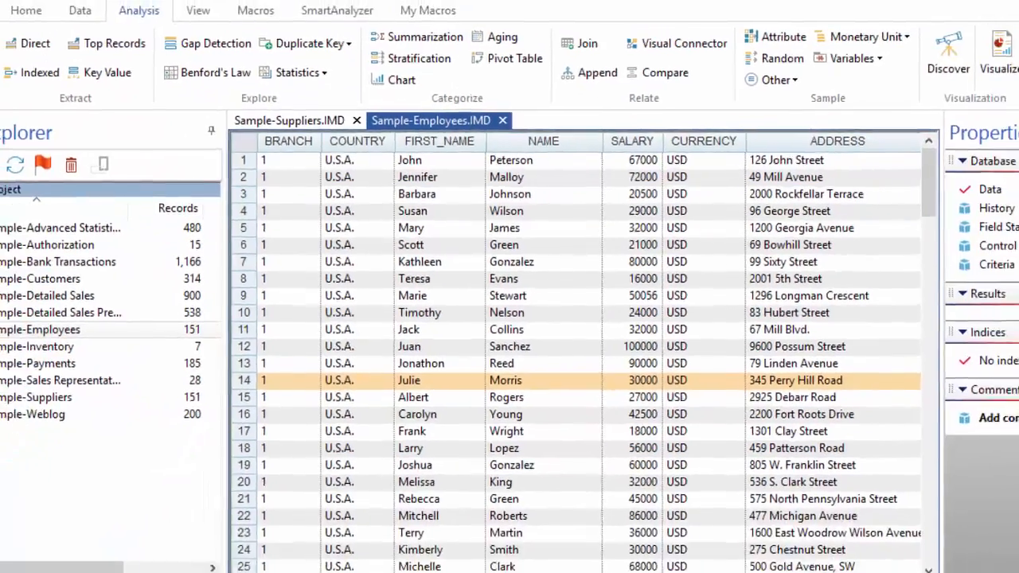
Add a virtual character field named TABLE NAME with length 20 to Sample-Suppliers.
left_click_drag(485, 525, 731, 526)
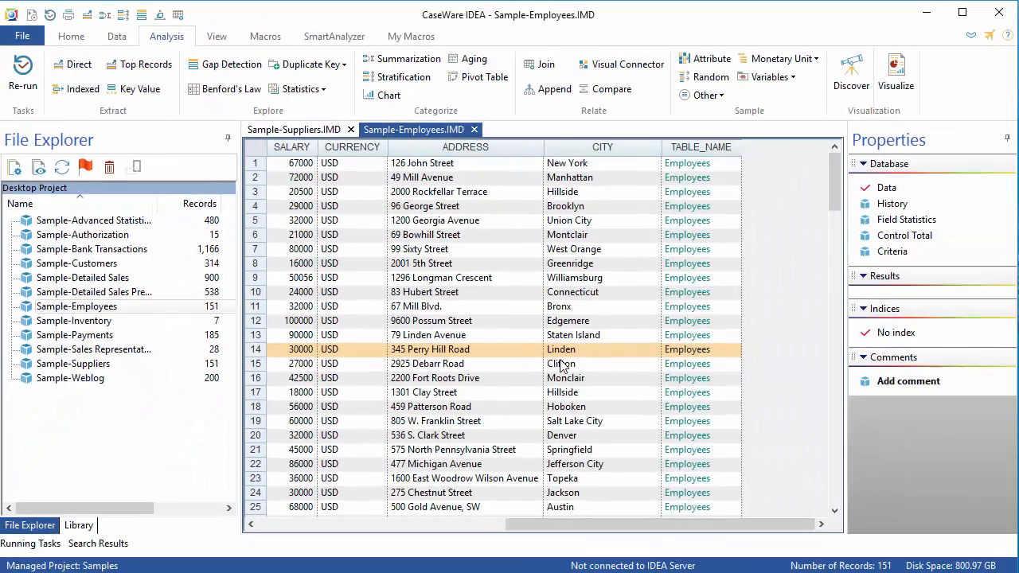
left_click(314, 133)
double_click(498, 326)
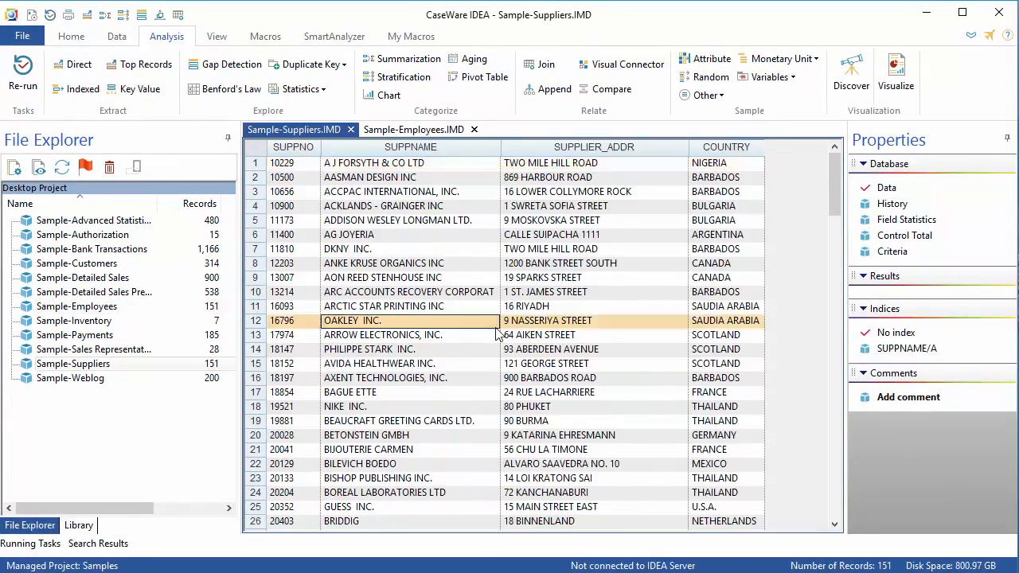
left_click(718, 280)
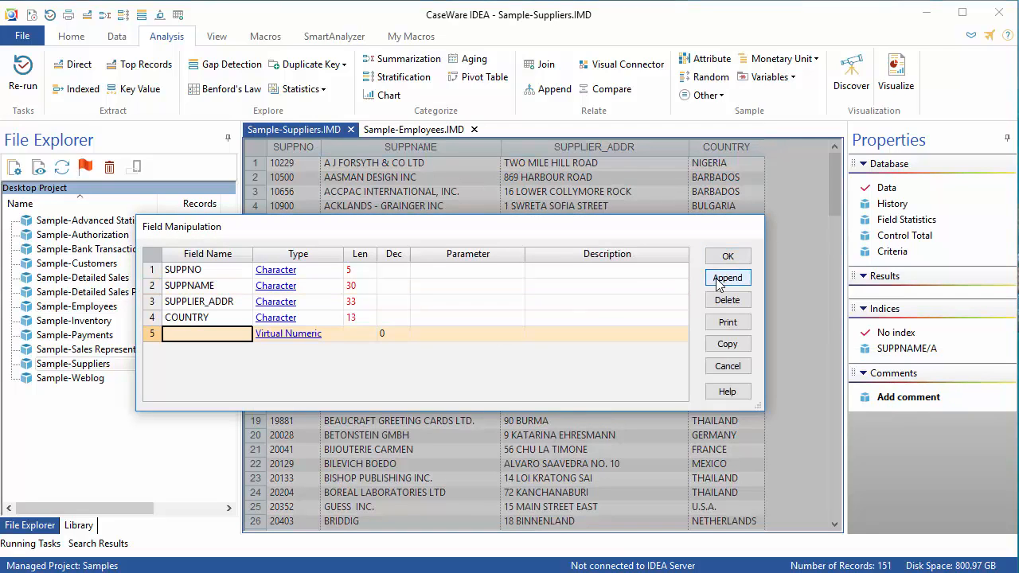
type("TABLE NAME")
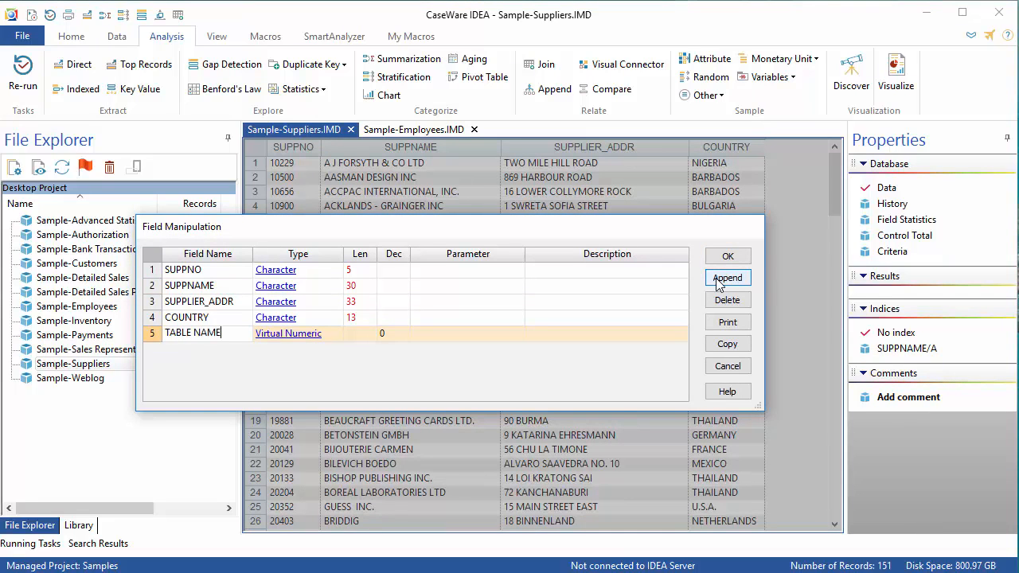
left_click(292, 341)
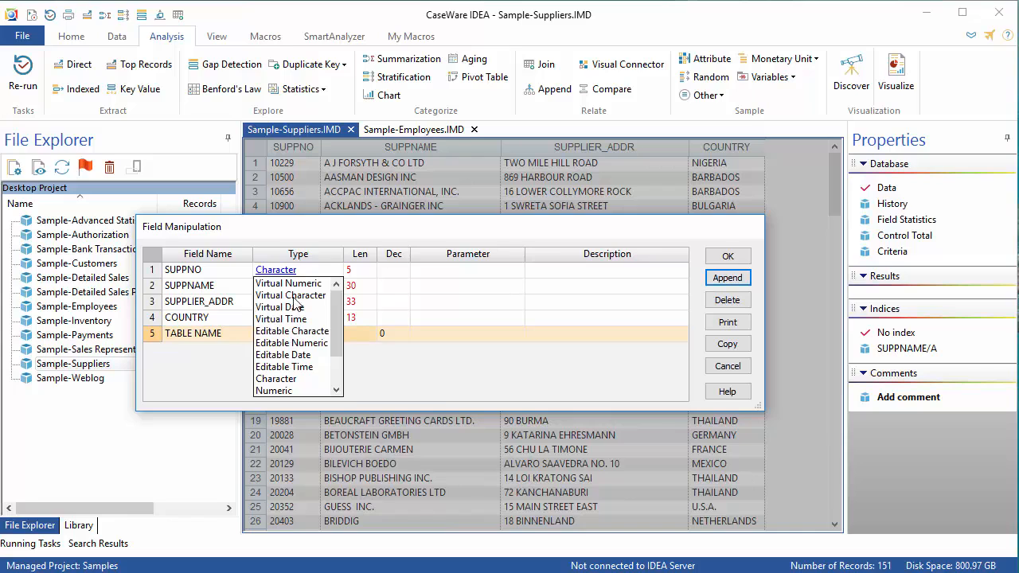
left_click(302, 309)
left_click(362, 335)
type("20")
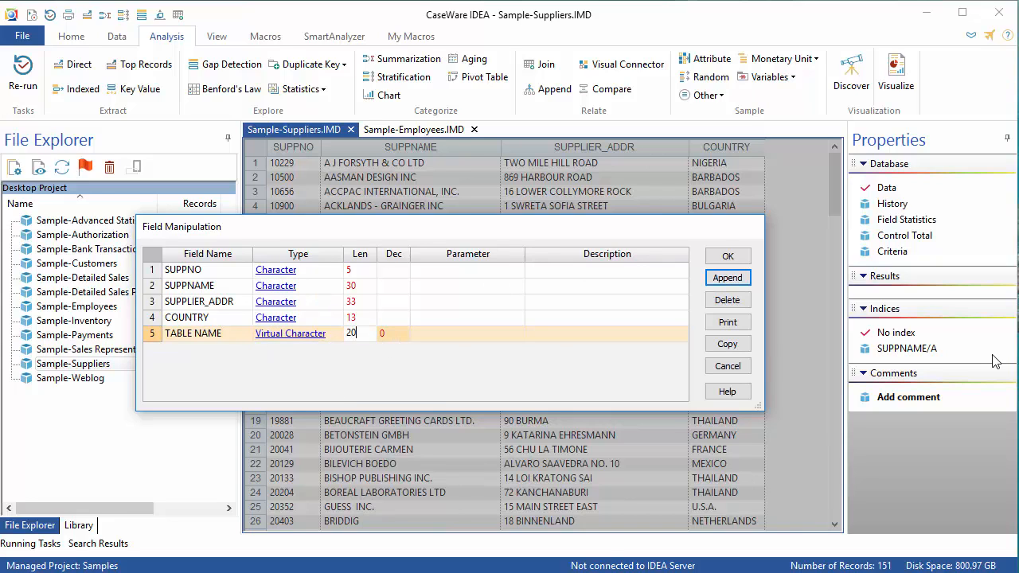
Set the suppliers' TABLE NAME expression to the text "Suppliers" and confirm the new field.
left_click(470, 335)
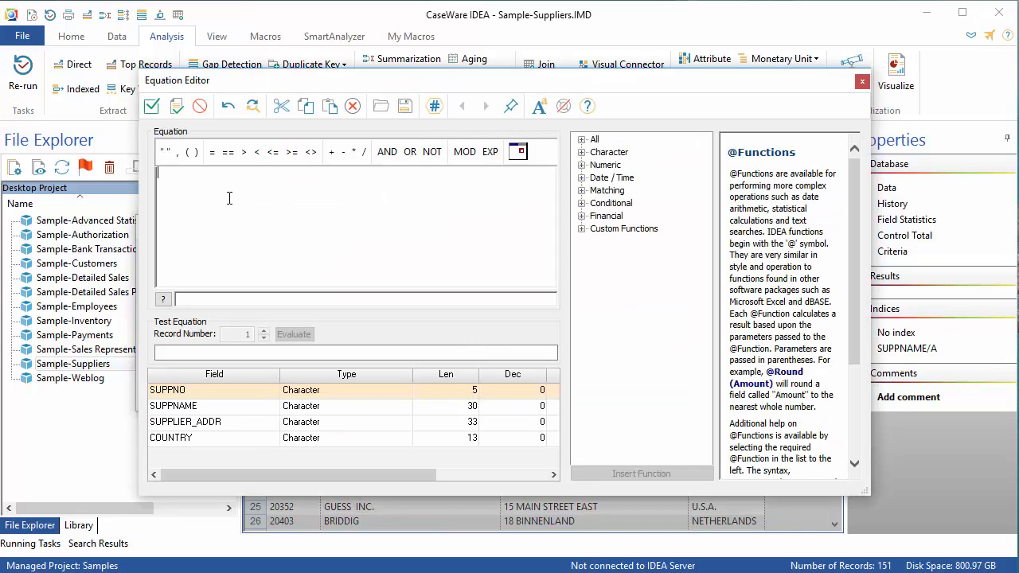
left_click(163, 151)
type("Suppliers")
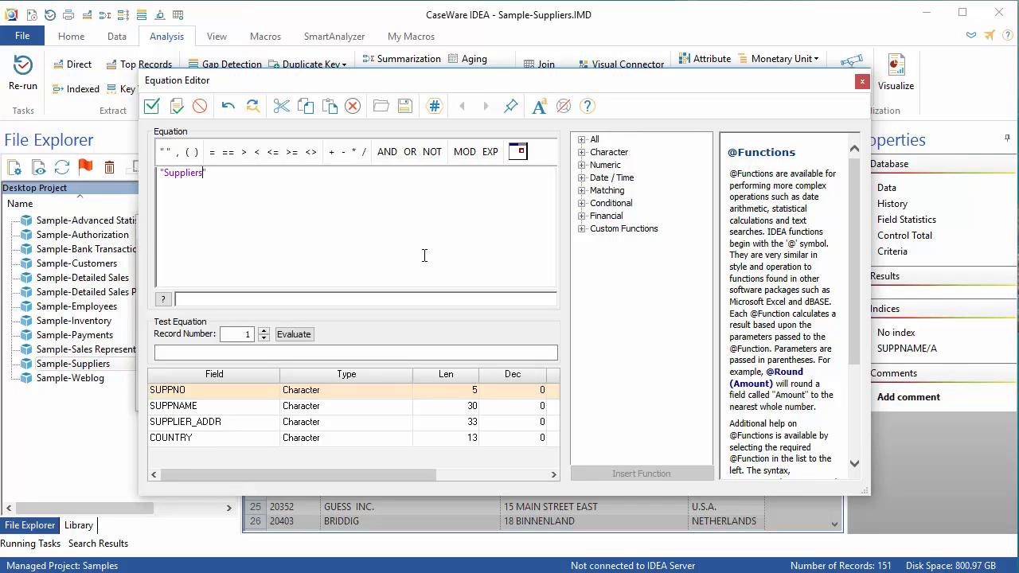
left_click(152, 106)
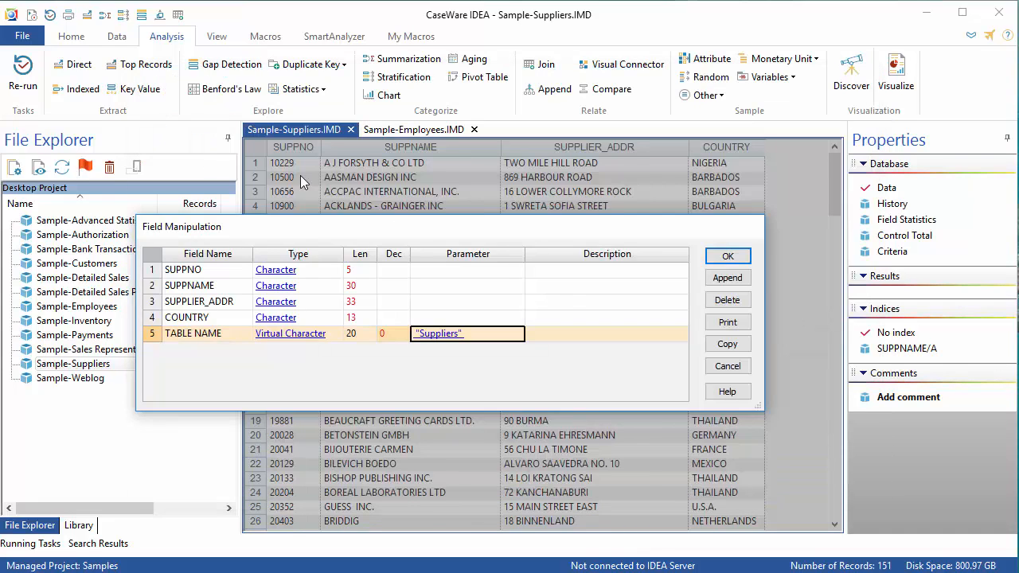
left_click(726, 256)
Append Sample-Suppliers to the open Sample-Employees database.
left_click_drag(413, 129, 453, 520)
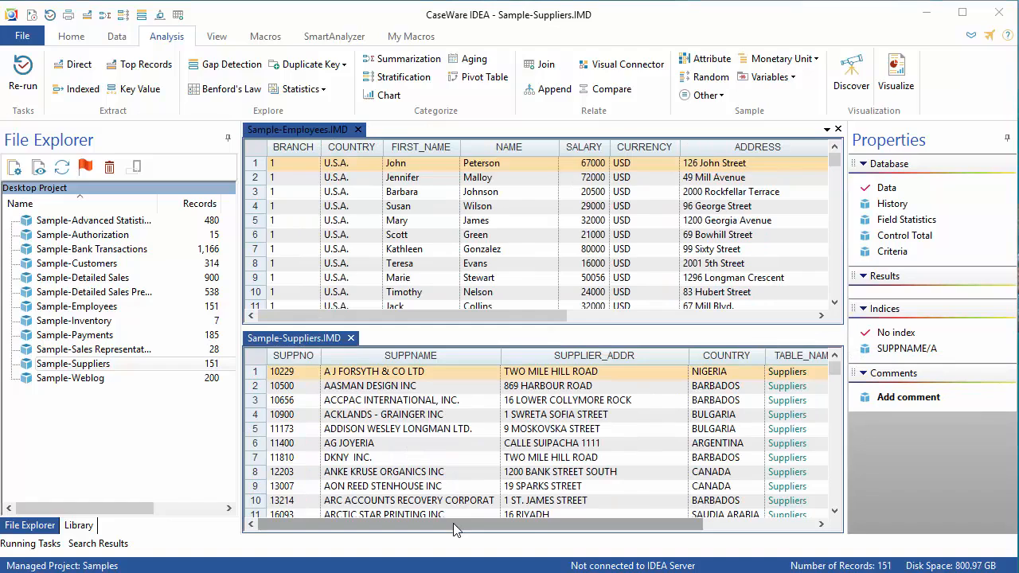
left_click(334, 131)
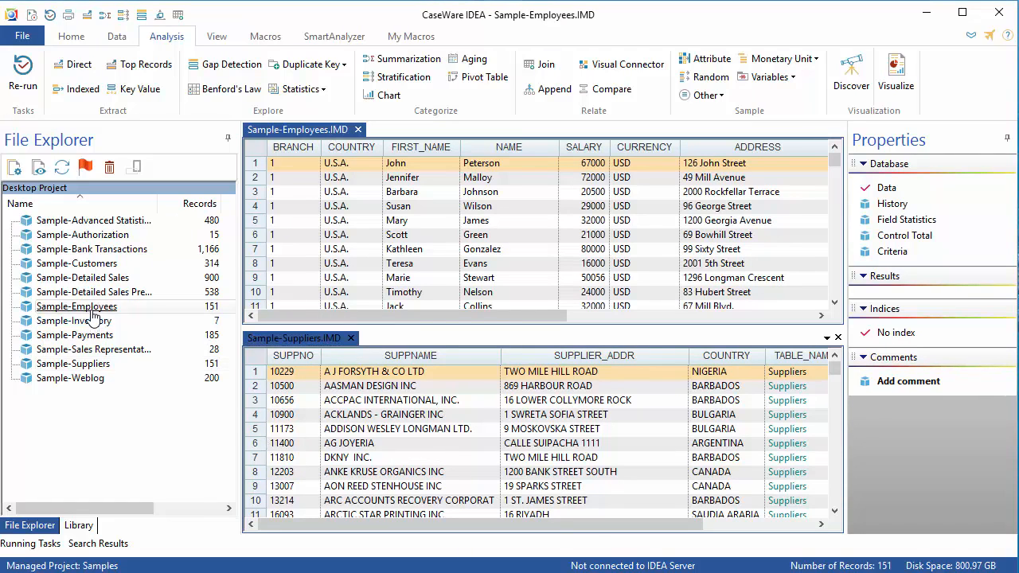
right_click(83, 369)
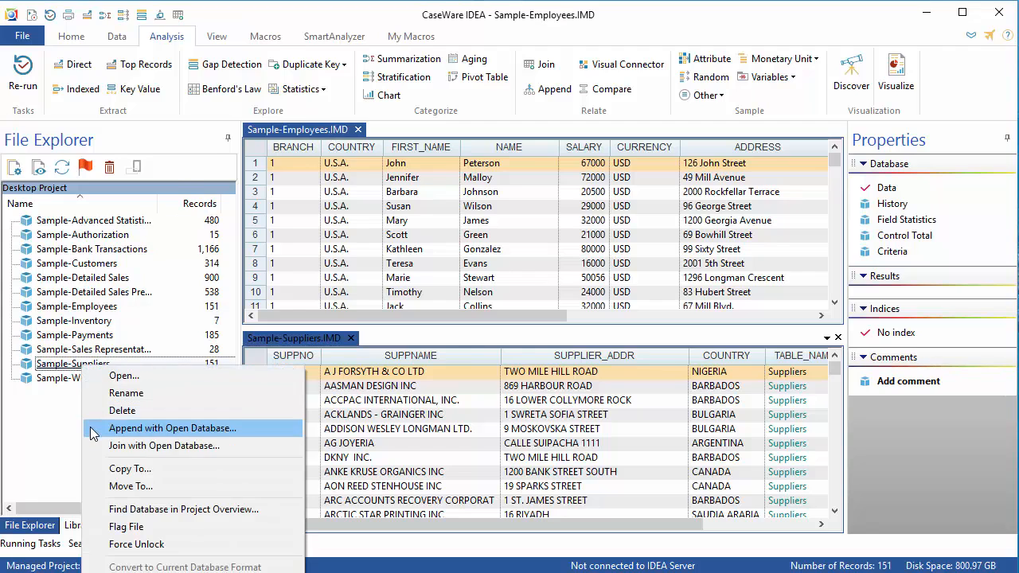
left_click(92, 425)
left_click(801, 136)
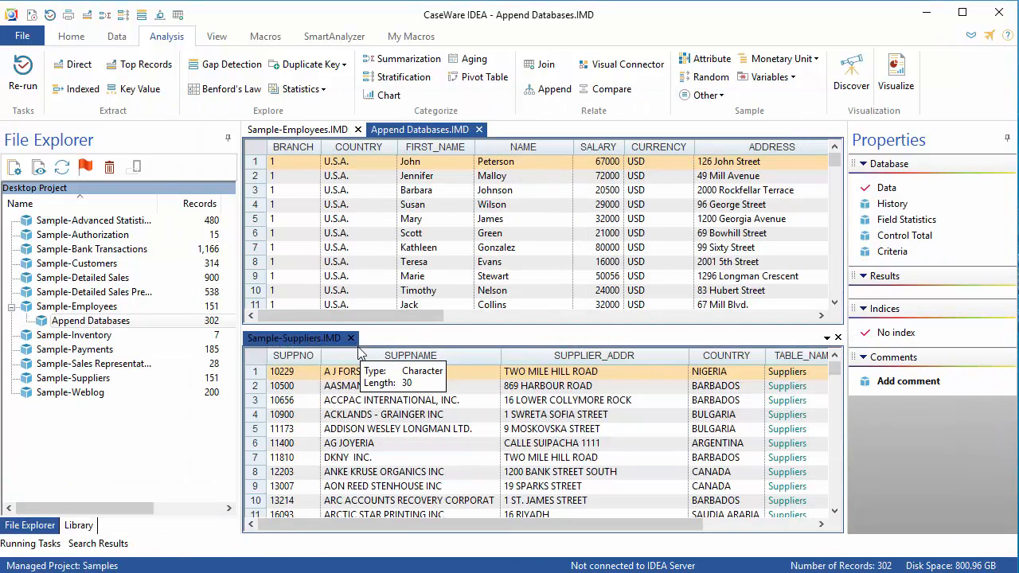
Close the Sample-Suppliers view and browse the appended database to where supplier records begin.
left_click(349, 338)
left_click_drag(835, 171, 840, 351)
left_click_drag(437, 525, 651, 539)
scroll(674, 476, "up", 5)
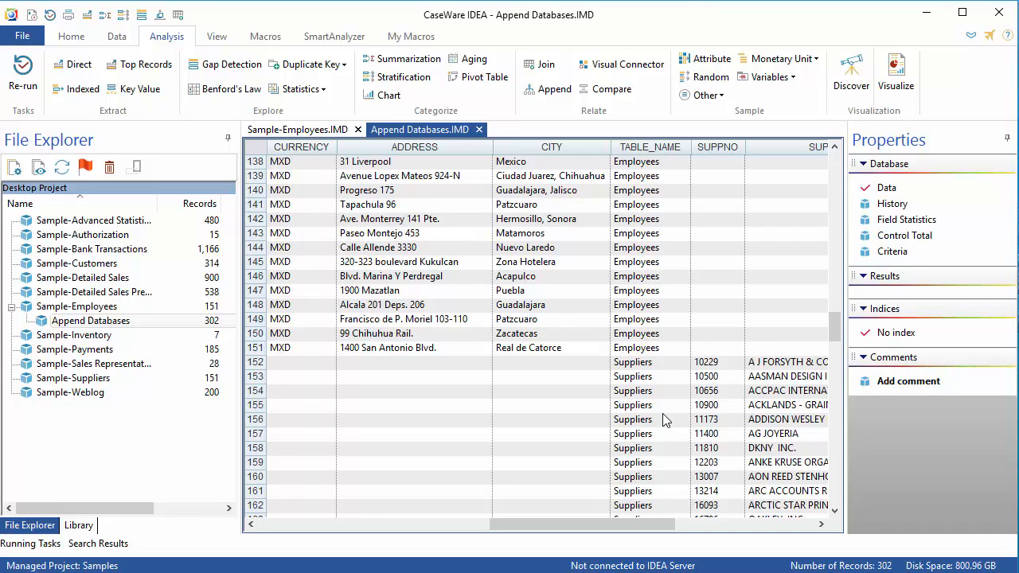
left_click(509, 379)
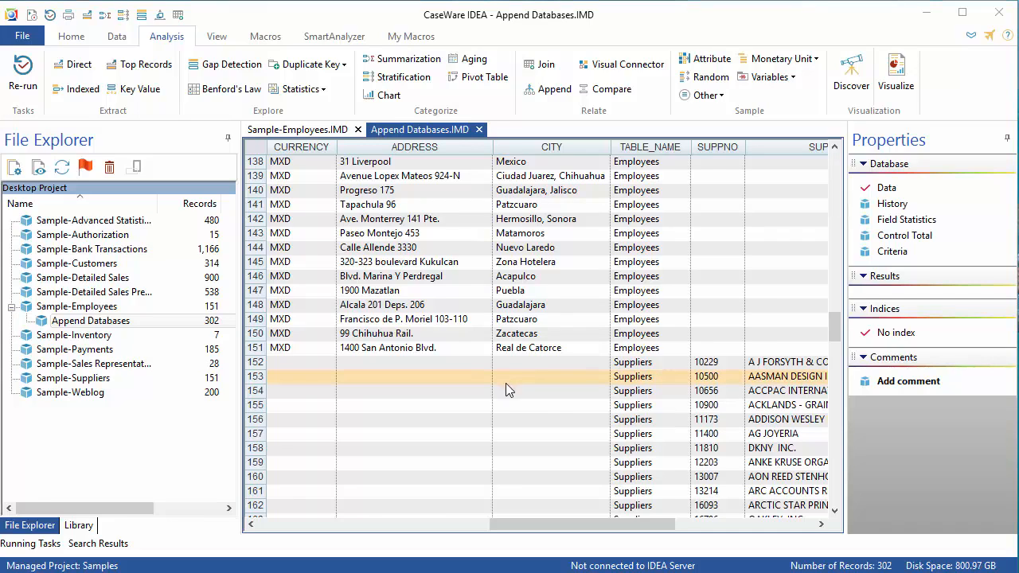
Add a virtual character field named ADDRESS_TEST with length 40 to Append Databases.
double_click(592, 420)
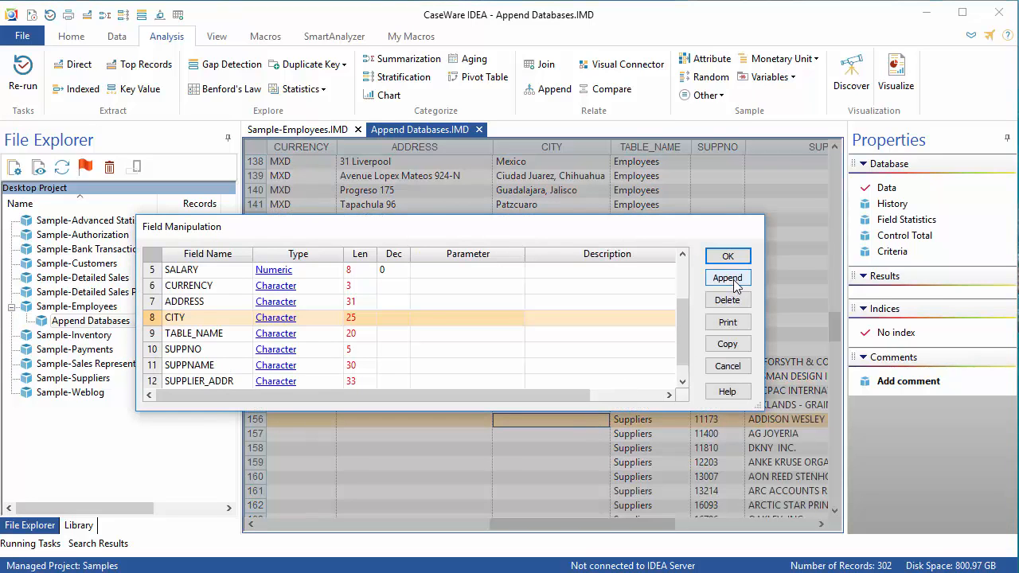
left_click(733, 284)
type("A")
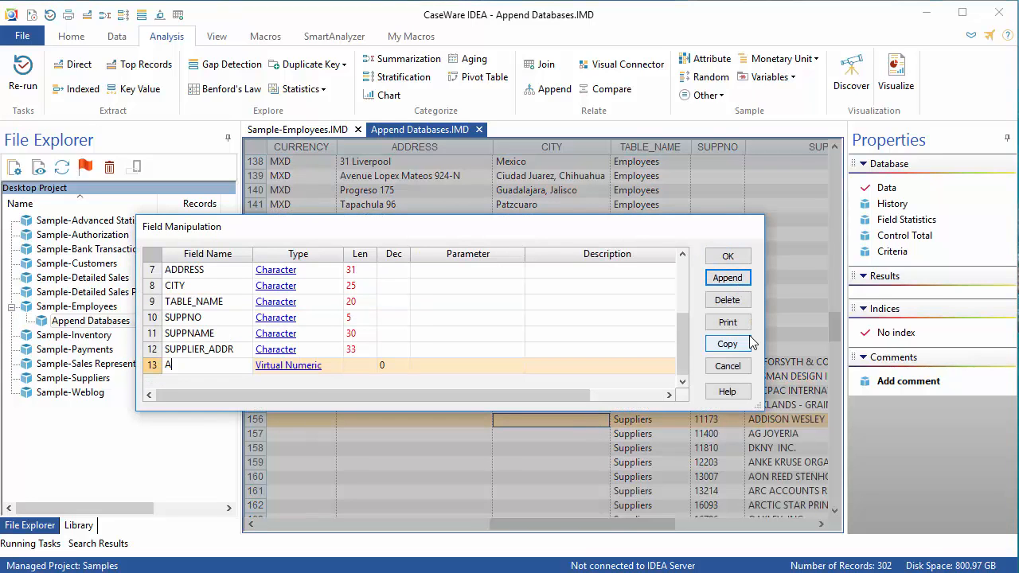
type("DDRESS_TEST")
left_click(301, 371)
left_click(307, 298)
left_click(362, 370)
type("40")
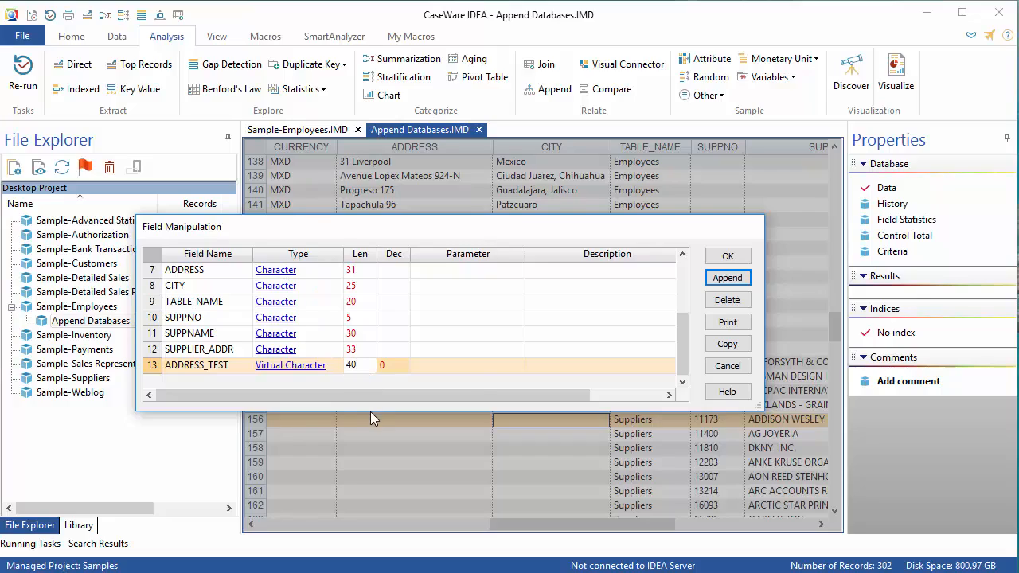
Set the ADDRESS_TEST expression to ADDRESS + SUPPLIER_ADDR and confirm the field.
left_click(469, 365)
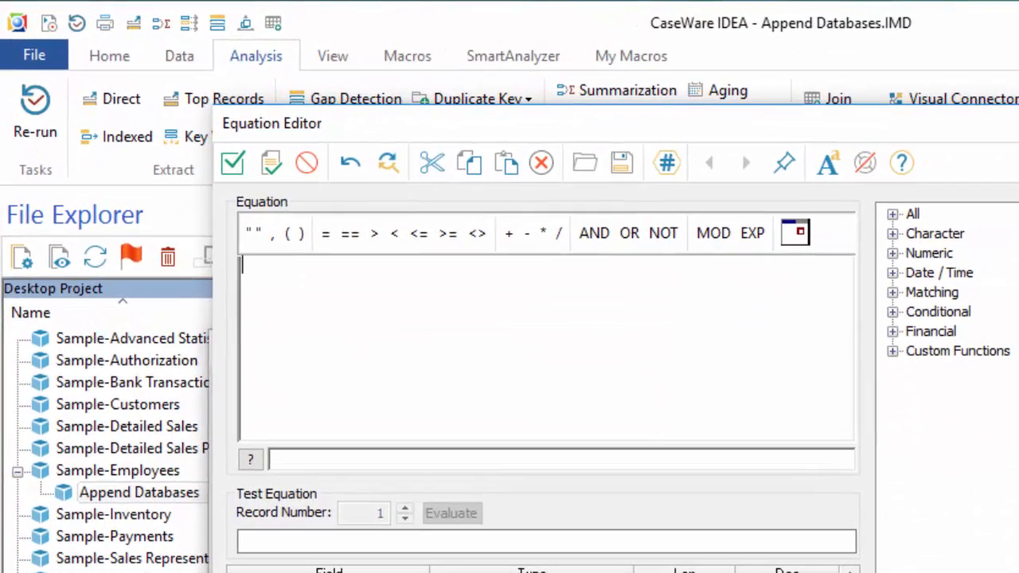
type("ADDRESS +")
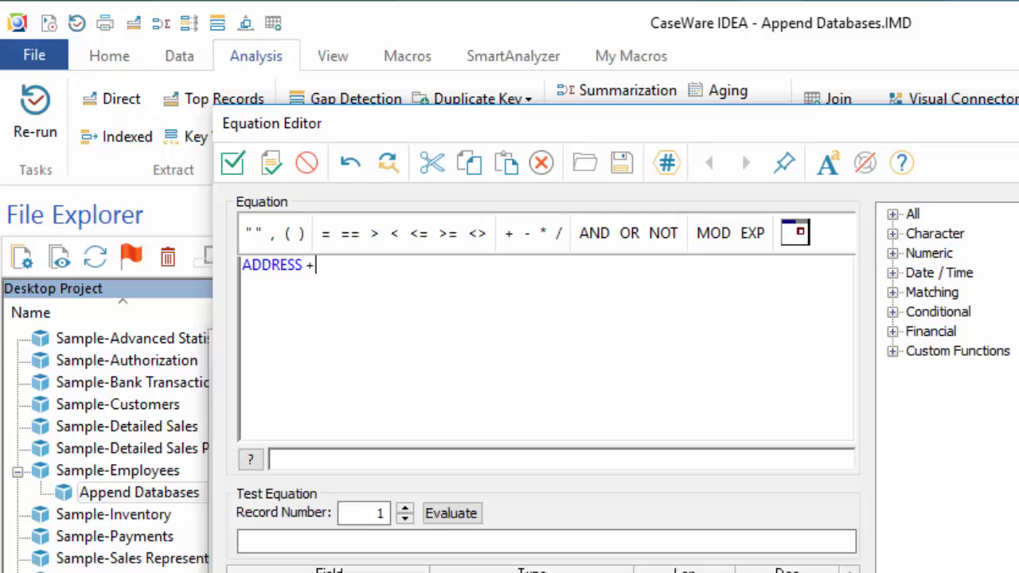
type(" SUPPLIER_ADDR")
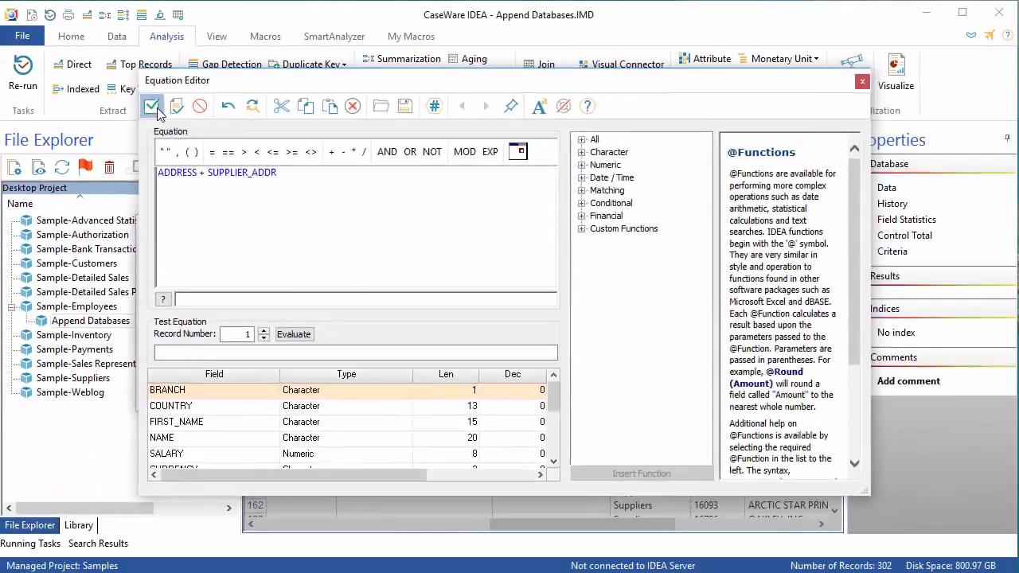
left_click(153, 109)
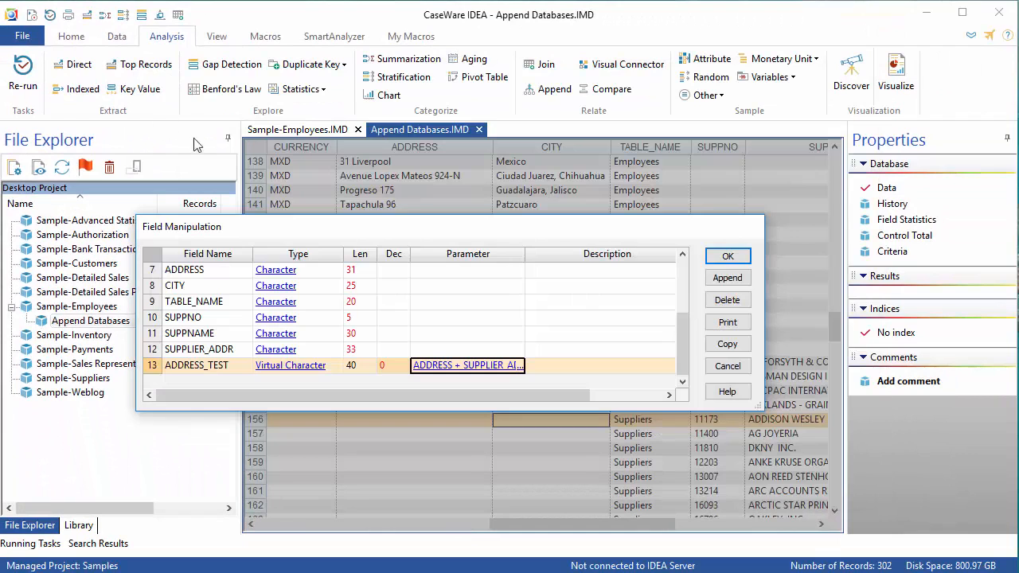
left_click(724, 263)
Start a fuzzy duplicate key analysis on Append Databases and define ADDRESS_TEST as the fuzzy match field.
left_click_drag(557, 525, 788, 531)
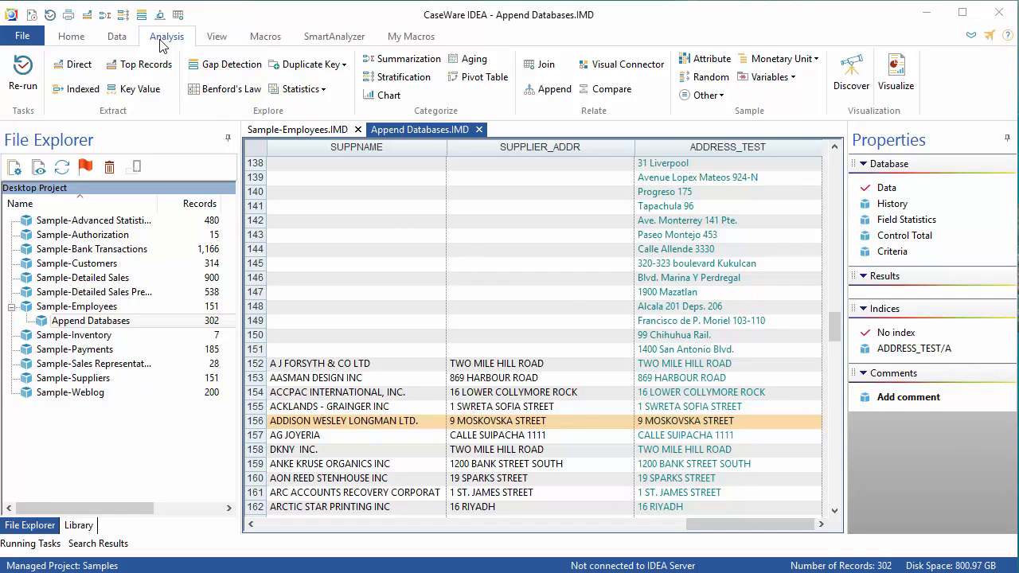
left_click(334, 67)
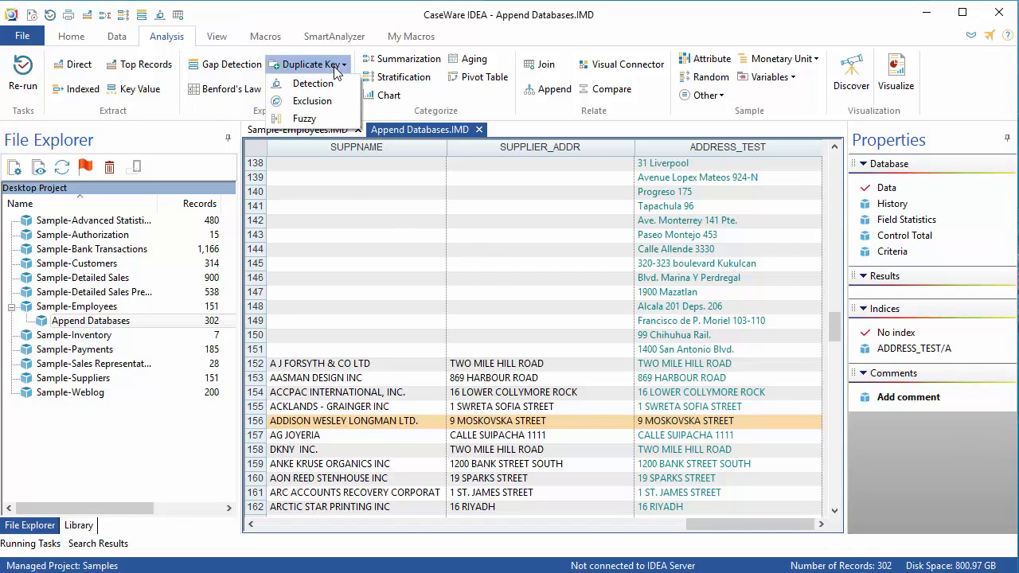
left_click(347, 121)
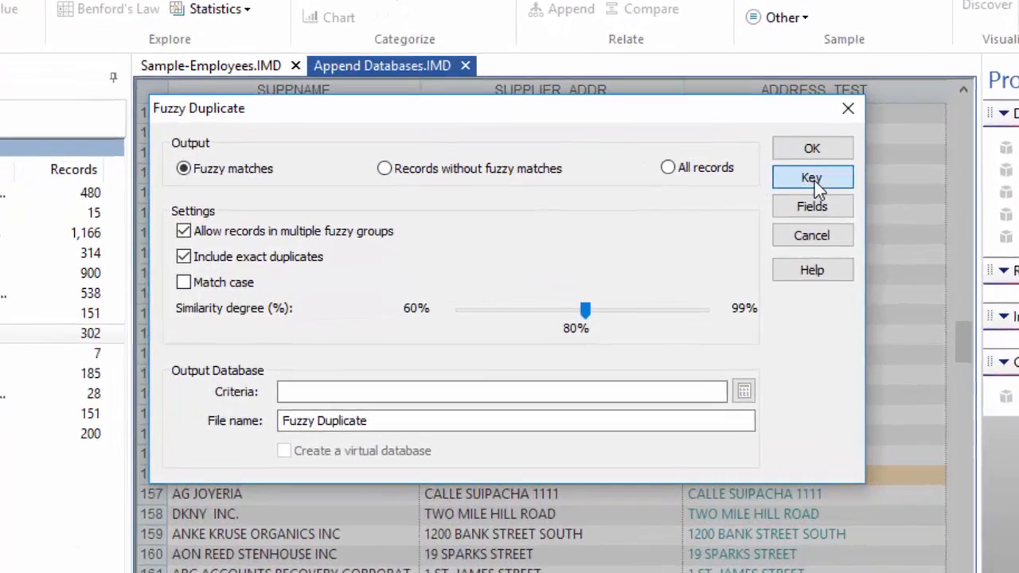
left_click(728, 210)
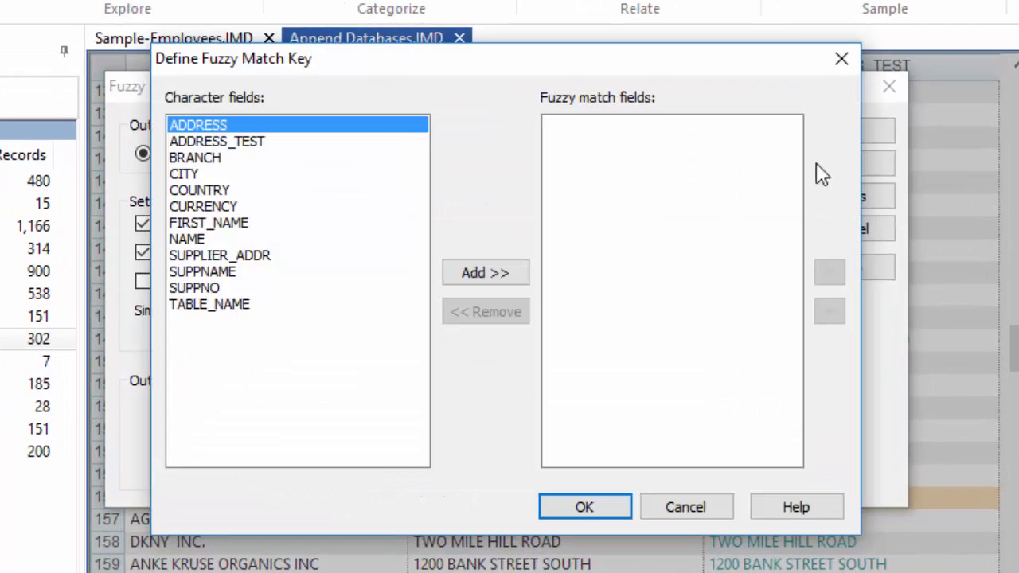
left_click(258, 142)
left_click(478, 271)
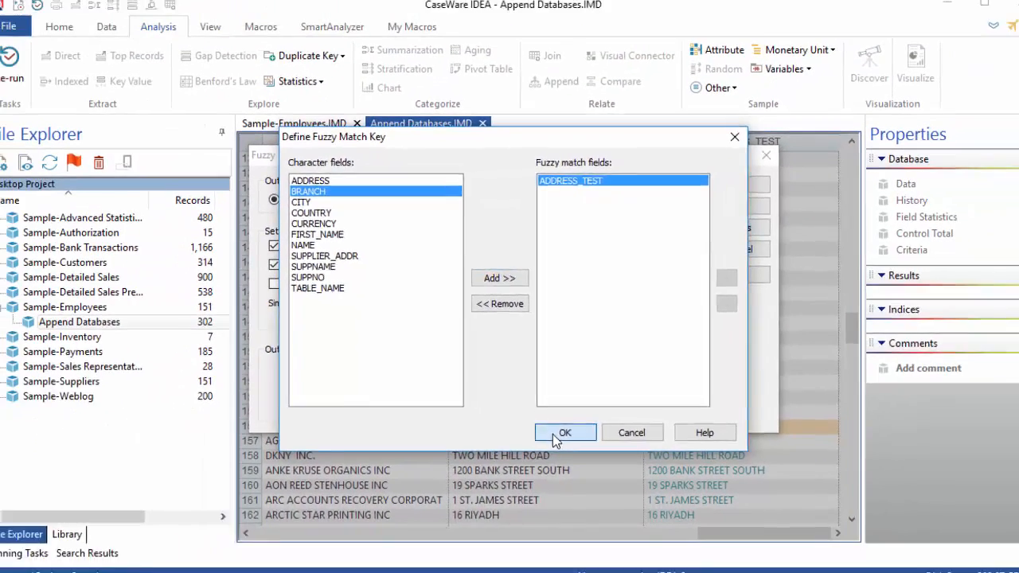
left_click(584, 507)
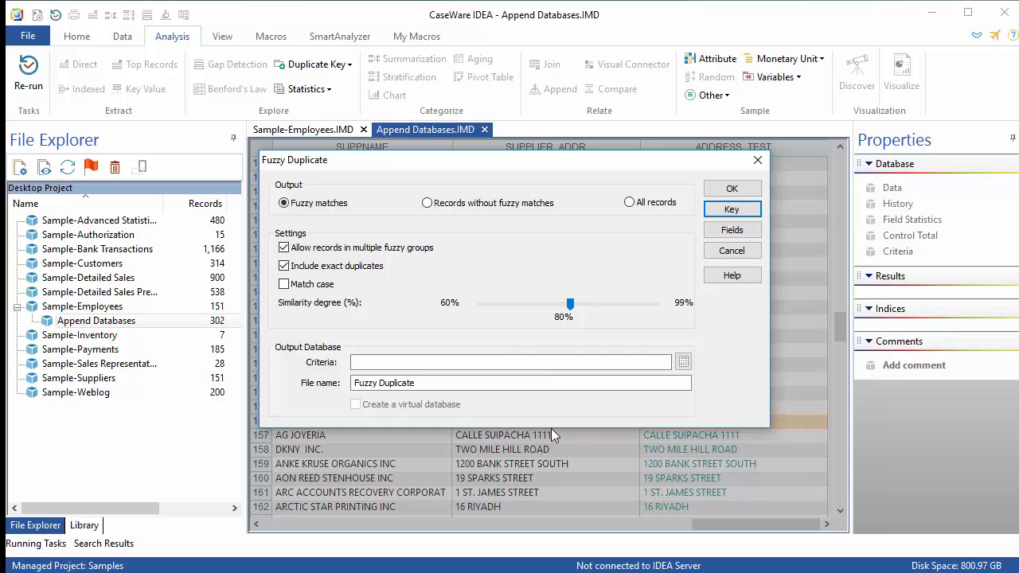
Name the output database Fuzzy Duplicate - Addresses and run the fuzzy duplicate analysis.
left_click(511, 383)
type("- Addresses")
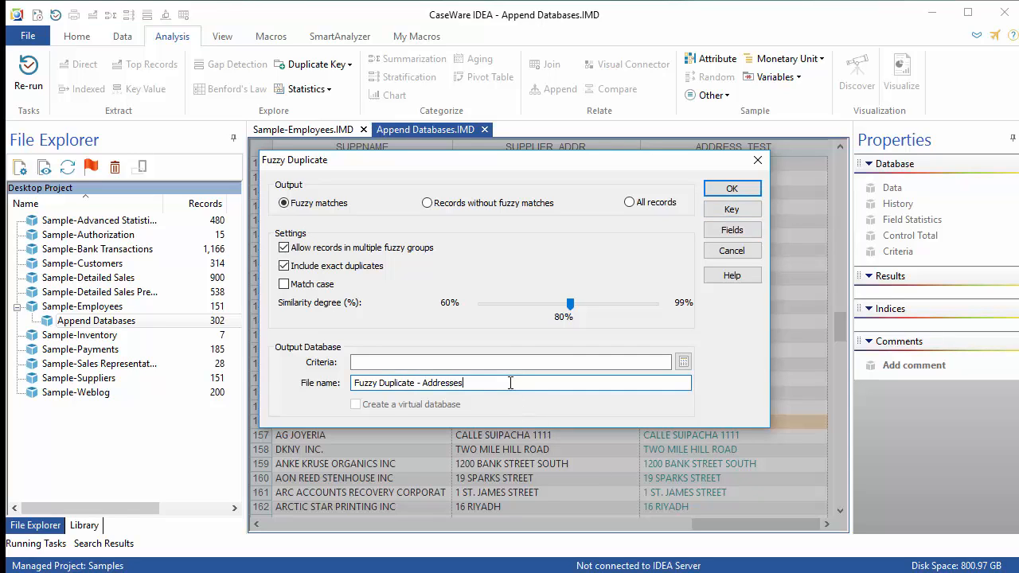
left_click(753, 189)
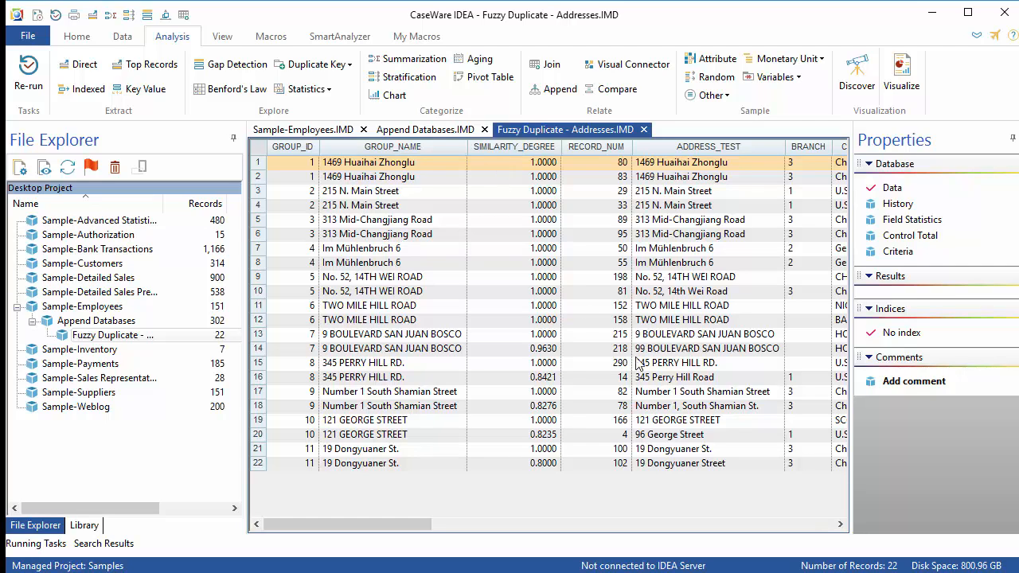
Move the TABLE_NAME column next to GROUP_NAME in the fuzzy duplicate results.
left_click_drag(444, 529, 631, 540)
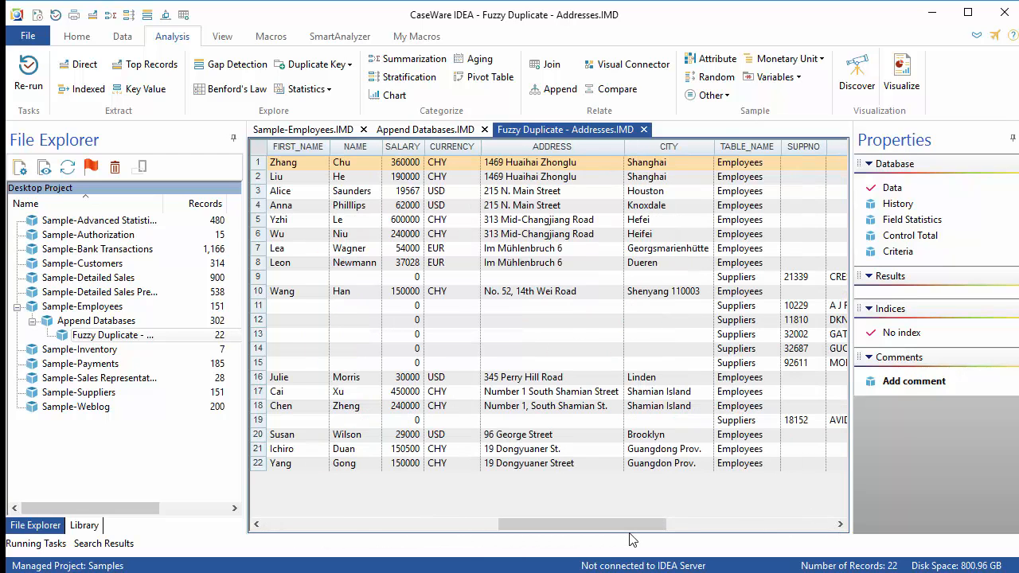
left_click(746, 146)
left_click_drag(752, 150, 482, 171)
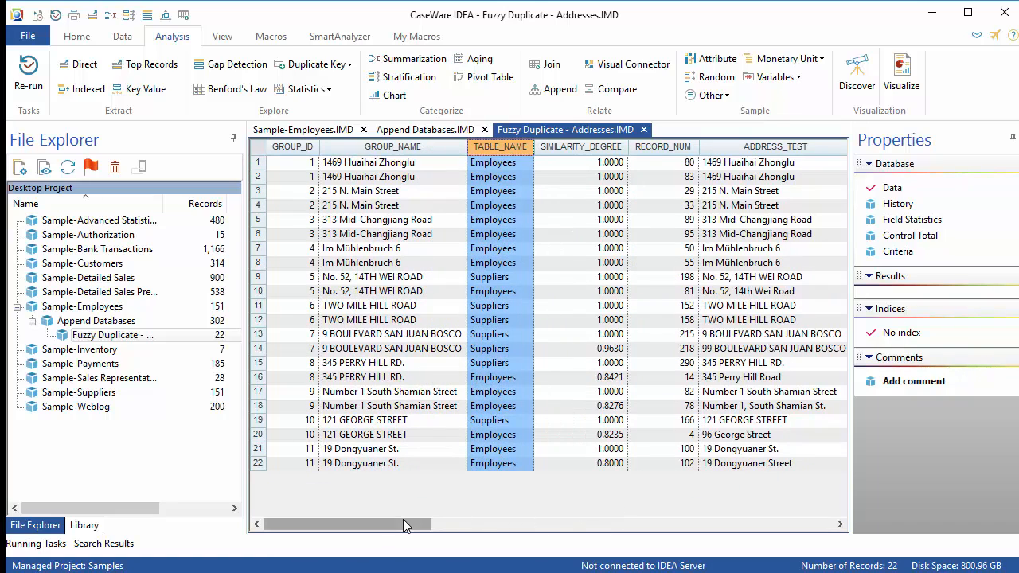
Select each matched pair of records in turn to compare their addresses and source tables.
left_click_drag(255, 163, 255, 175)
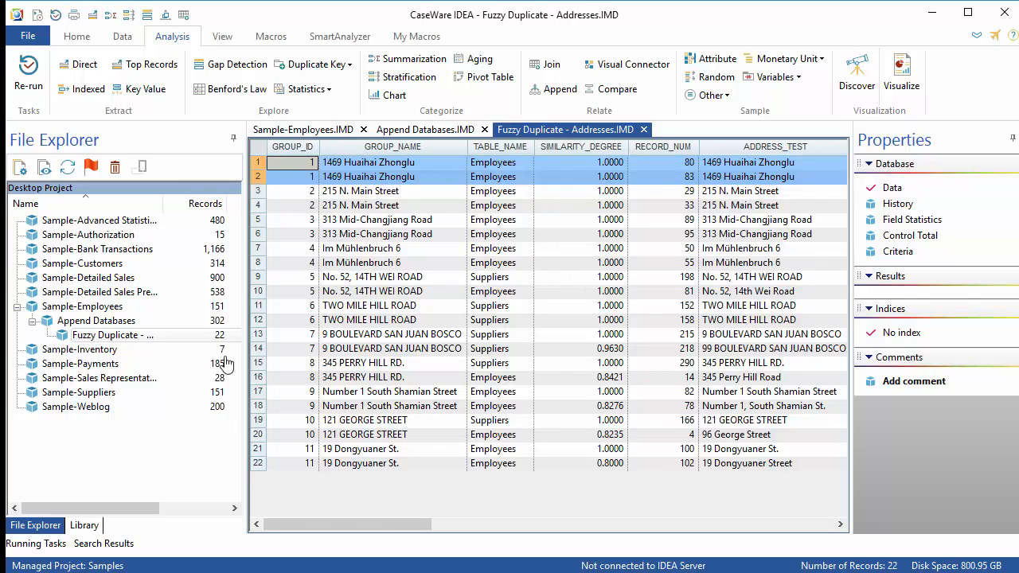
left_click(256, 263)
left_click_drag(255, 276, 256, 290)
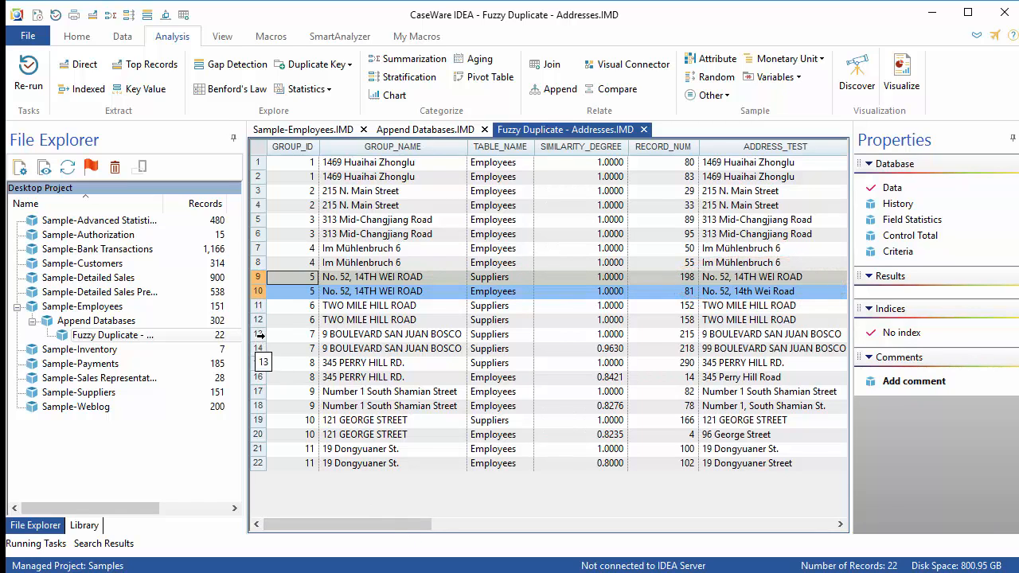
left_click_drag(259, 334, 260, 349)
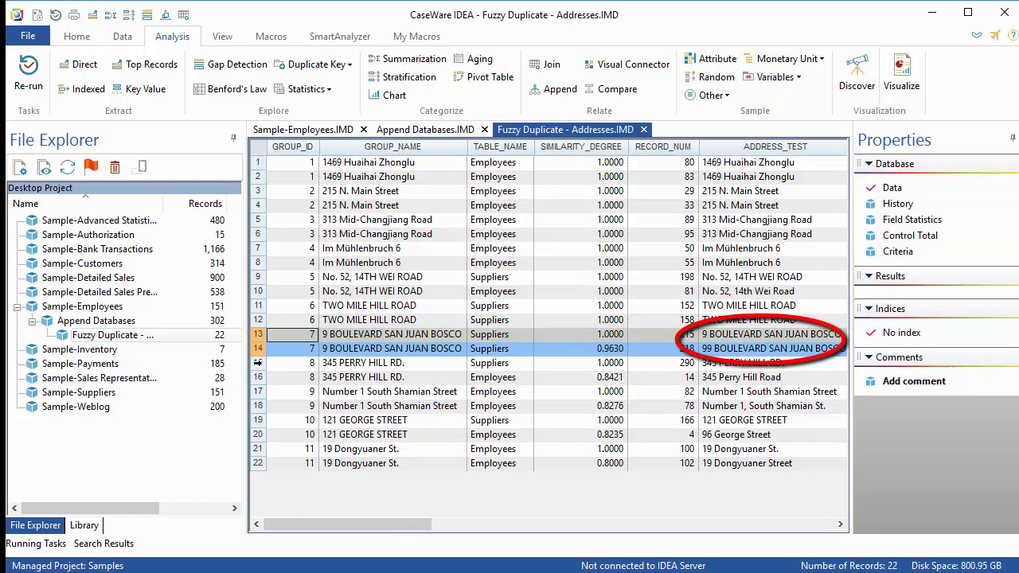
left_click_drag(258, 362, 258, 375)
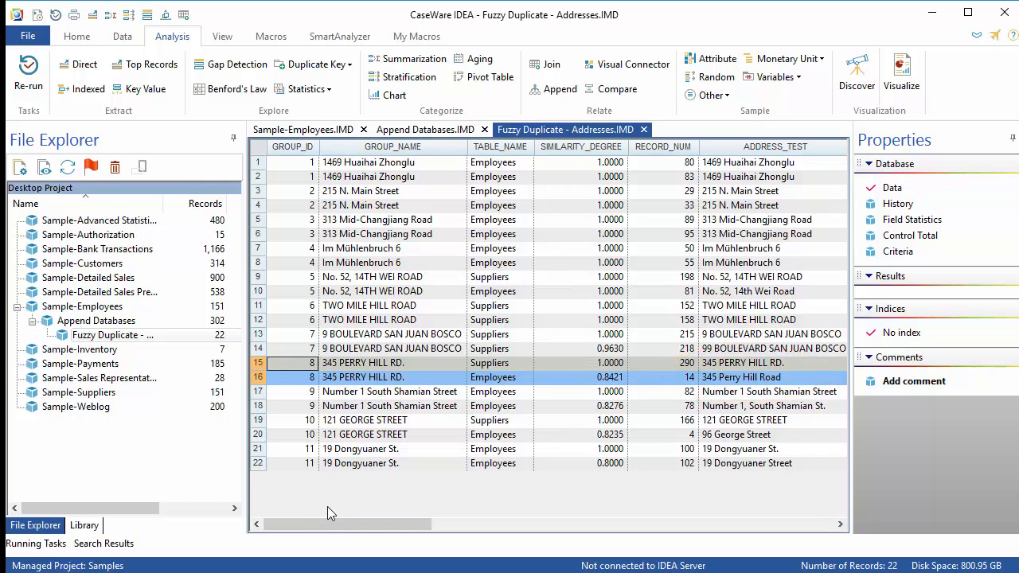
left_click_drag(259, 420, 256, 432)
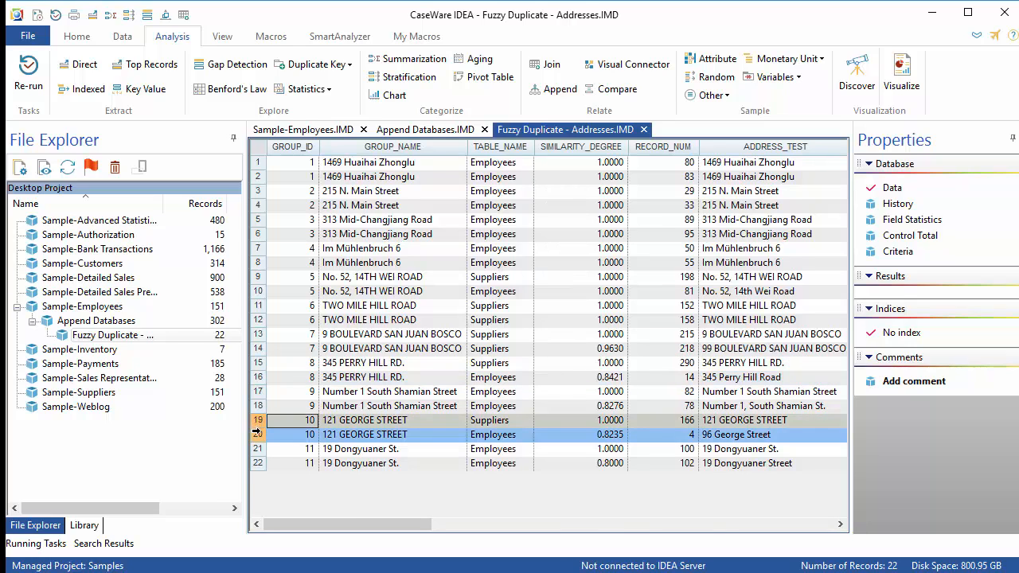